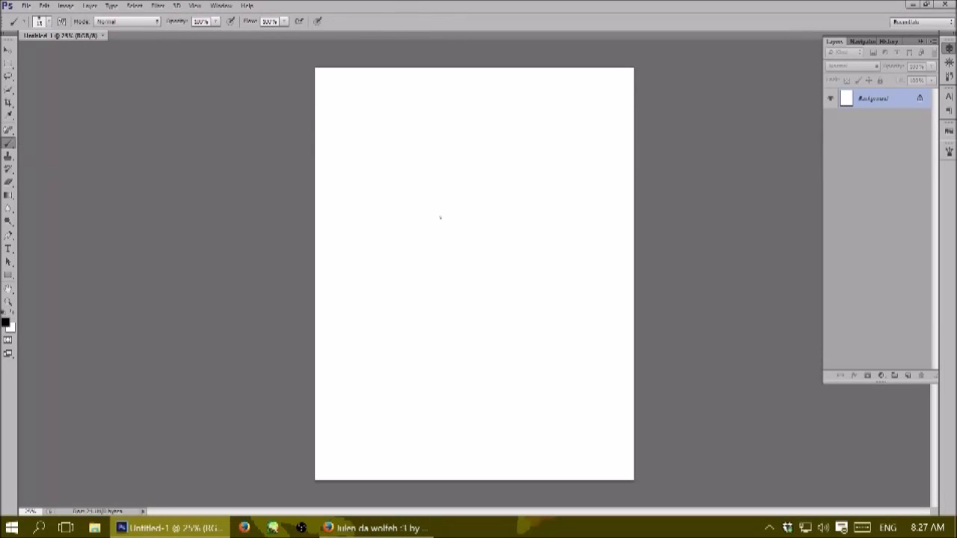
# Add a new sketch layer and convert the Background into a regular layer.
pyautogui.hotkey('ctrl', 'shift', 'alt', 'n')
pyautogui.doubleClick(870, 117)
pyautogui.click(570, 167)
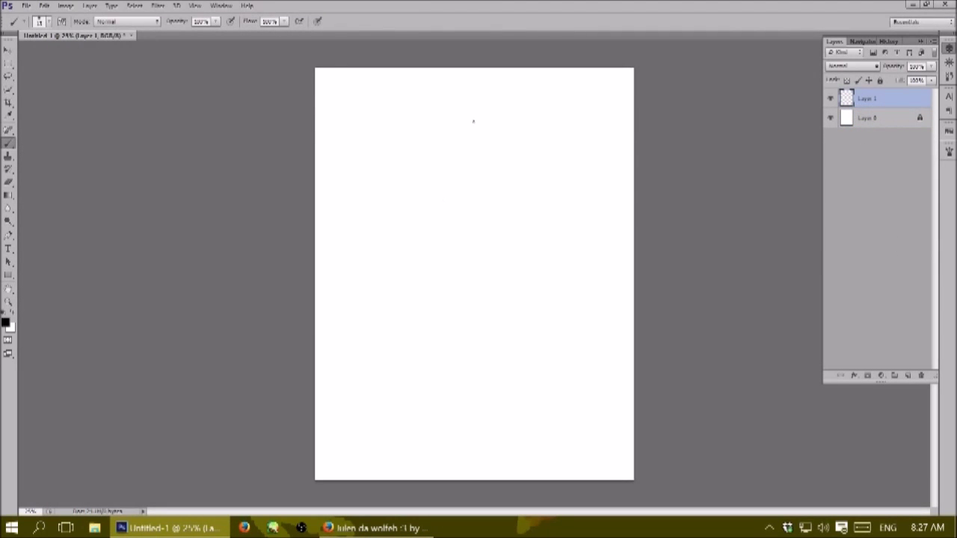
# Sketch the fox's head circle, neck, shoulders, torso and hip outline.
pyautogui.moveTo(431, 145)
pyautogui.mouseDown()
pyautogui.moveTo(455, 170)
pyautogui.moveTo(460, 146)
pyautogui.mouseUp()
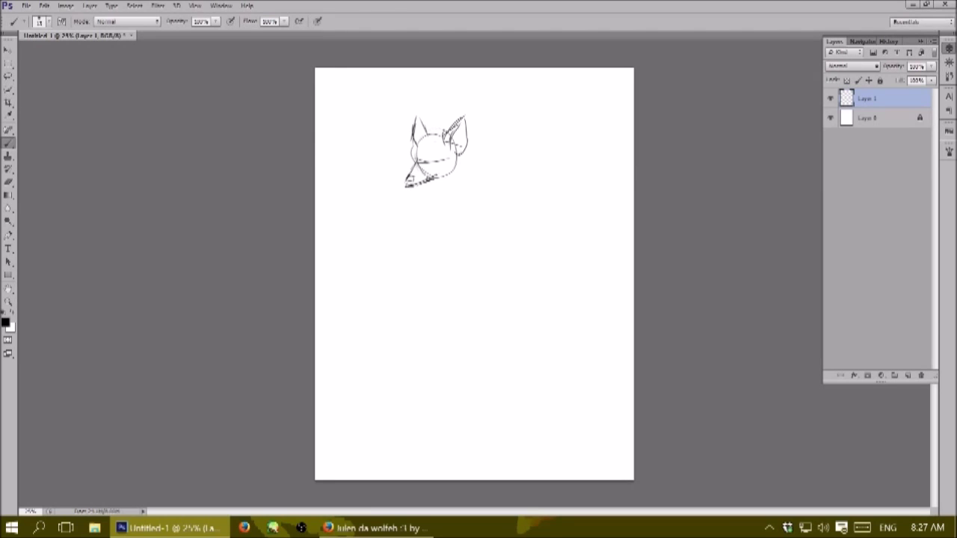
pyautogui.moveTo(449, 171); pyautogui.dragTo(468, 205)
pyautogui.moveTo(404, 197)
pyautogui.mouseDown()
pyautogui.moveTo(410, 261)
pyautogui.moveTo(466, 211)
pyautogui.moveTo(456, 269)
pyautogui.moveTo(416, 293)
pyautogui.moveTo(474, 265)
pyautogui.mouseUp()
pyautogui.moveTo(469, 268); pyautogui.dragTo(486, 307)
pyautogui.moveTo(411, 326); pyautogui.dragTo(478, 305)
pyautogui.moveTo(463, 219); pyautogui.dragTo(441, 341)
pyautogui.moveTo(481, 235); pyautogui.dragTo(501, 254)
pyautogui.moveTo(473, 187); pyautogui.dragTo(507, 245)
pyautogui.moveTo(484, 240); pyautogui.dragTo(490, 254)
# Rough in the right forearm with its hand and the raised left arm and hand.
pyautogui.moveTo(471, 209); pyautogui.dragTo(515, 297)
pyautogui.moveTo(502, 246)
pyautogui.mouseDown()
pyautogui.moveTo(516, 284)
pyautogui.moveTo(495, 283)
pyautogui.mouseUp()
pyautogui.moveTo(514, 287); pyautogui.dragTo(523, 316)
pyautogui.moveTo(403, 260); pyautogui.dragTo(401, 279)
pyautogui.moveTo(401, 208); pyautogui.dragTo(395, 271)
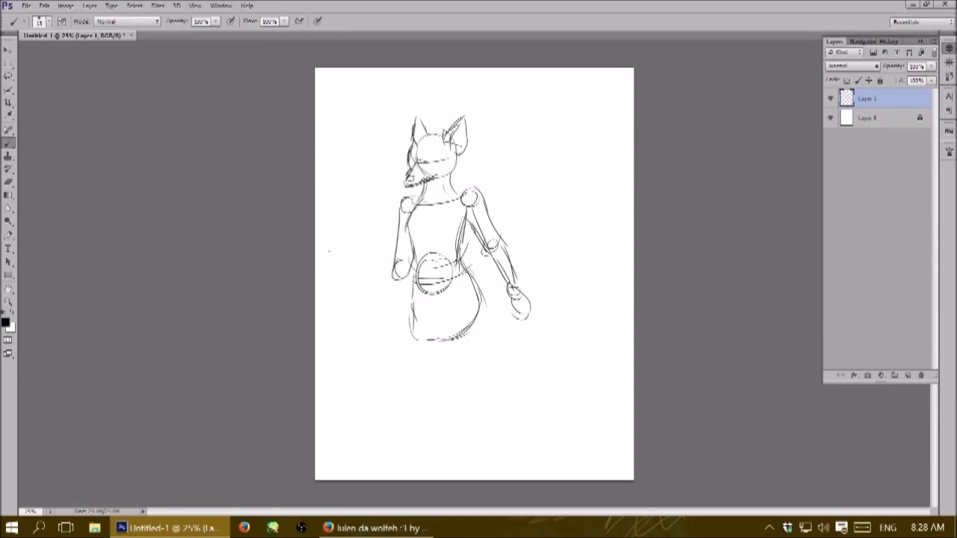
pyautogui.moveTo(390, 280); pyautogui.dragTo(370, 245)
pyautogui.moveTo(364, 214); pyautogui.dragTo(366, 237)
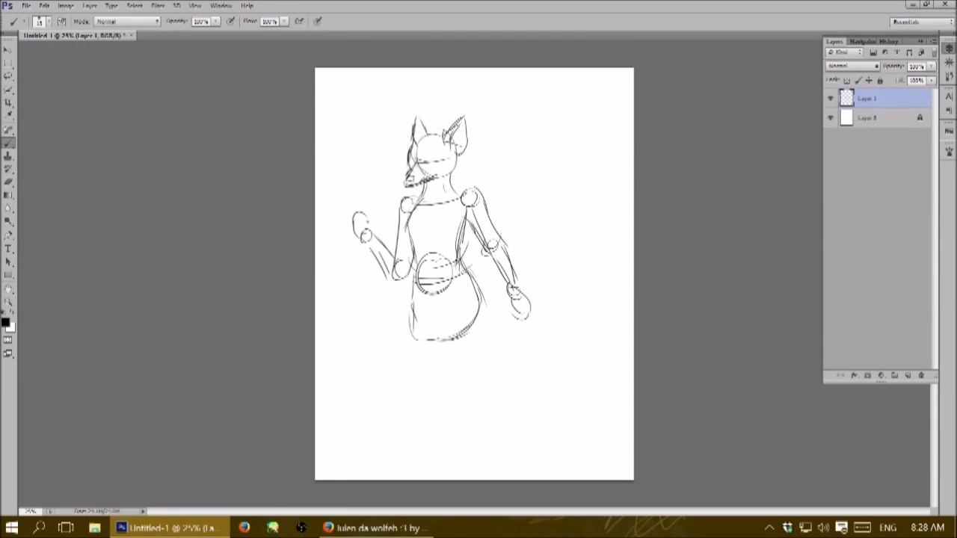
# Sketch both legs below the hips and refine the inner leg lines.
pyautogui.moveTo(476, 362); pyautogui.dragTo(477, 387)
pyautogui.moveTo(479, 292); pyautogui.dragTo(478, 373)
pyautogui.moveTo(464, 328); pyautogui.dragTo(444, 386)
pyautogui.moveTo(412, 302); pyautogui.dragTo(410, 395)
pyautogui.moveTo(442, 328)
pyautogui.mouseDown()
pyautogui.moveTo(424, 387)
pyautogui.moveTo(432, 370)
pyautogui.mouseUp()
pyautogui.moveTo(426, 302); pyautogui.dragTo(424, 321)
pyautogui.moveTo(423, 309); pyautogui.dragTo(445, 333)
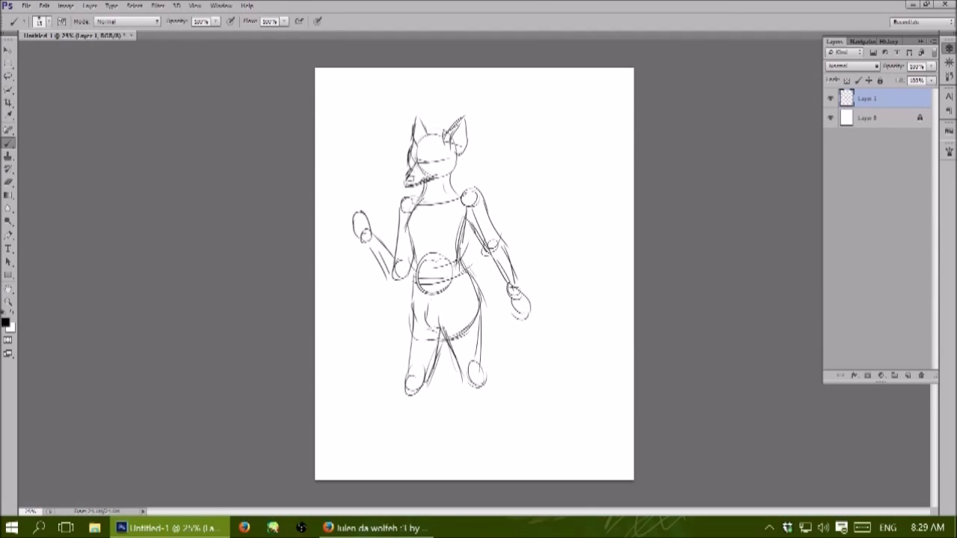
# Nudge the sketch slightly up and redraw both lower legs down to the feet.
pyautogui.moveTo(441, 269); pyautogui.dragTo(447, 239)
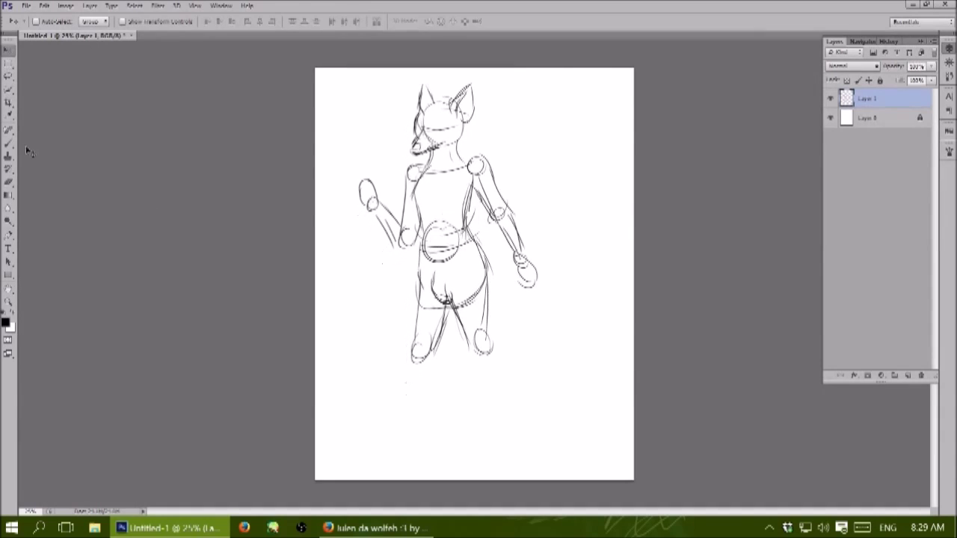
pyautogui.moveTo(476, 356); pyautogui.dragTo(499, 401)
pyautogui.moveTo(490, 344)
pyautogui.mouseDown()
pyautogui.moveTo(480, 390)
pyautogui.moveTo(503, 379)
pyautogui.mouseUp()
pyautogui.moveTo(496, 346); pyautogui.dragTo(508, 386)
pyautogui.moveTo(414, 367); pyautogui.dragTo(439, 398)
pyautogui.moveTo(432, 354); pyautogui.dragTo(445, 384)
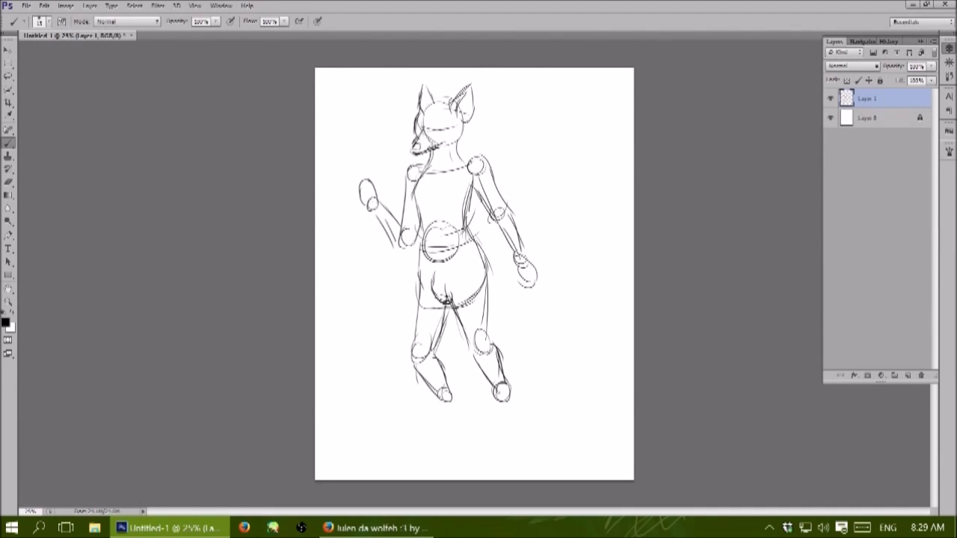
pyautogui.moveTo(435, 420); pyautogui.dragTo(447, 451)
pyautogui.moveTo(452, 394); pyautogui.dragTo(447, 447)
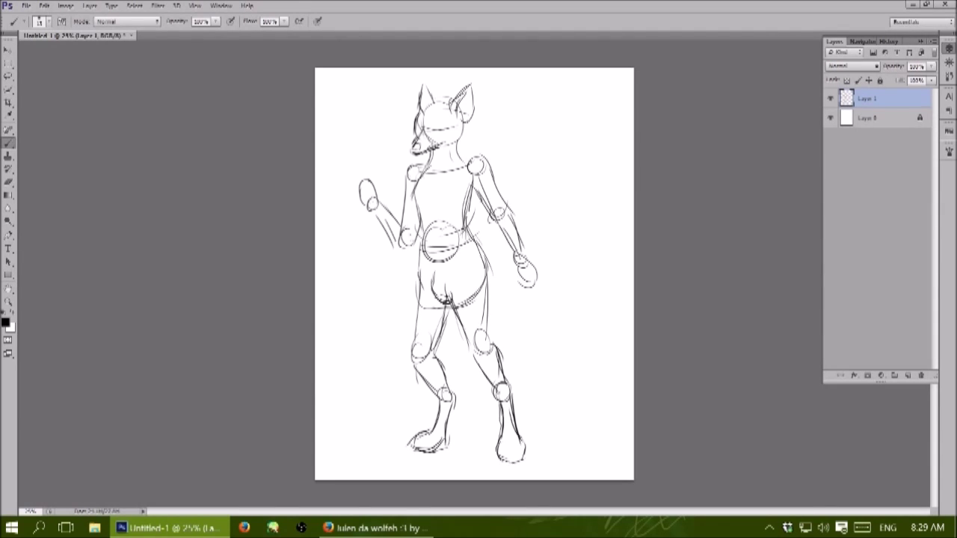
# Fade the sketch layer to about 50% opacity, add an inking layer and zoom in.
pyautogui.click(931, 66)
pyautogui.moveTo(932, 78); pyautogui.dragTo(910, 78)
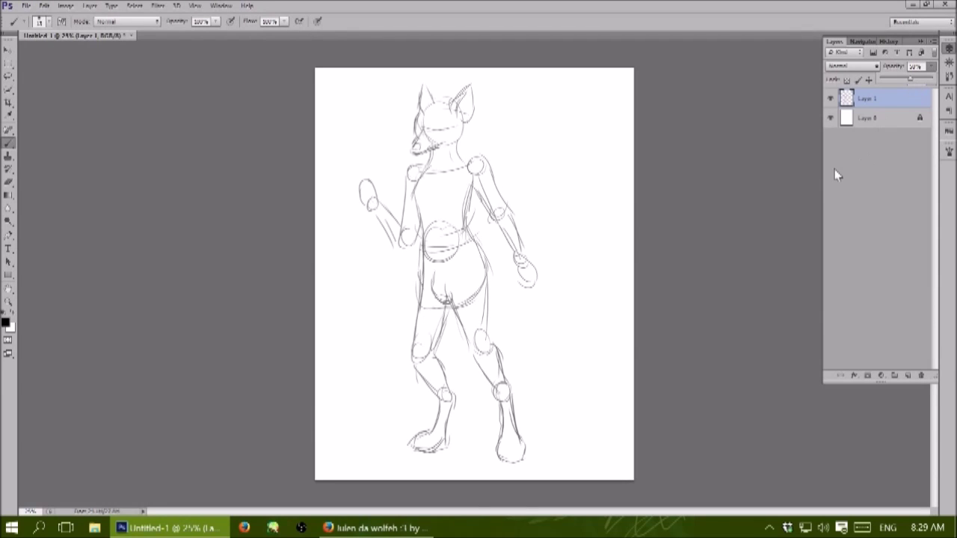
pyautogui.click(907, 375)
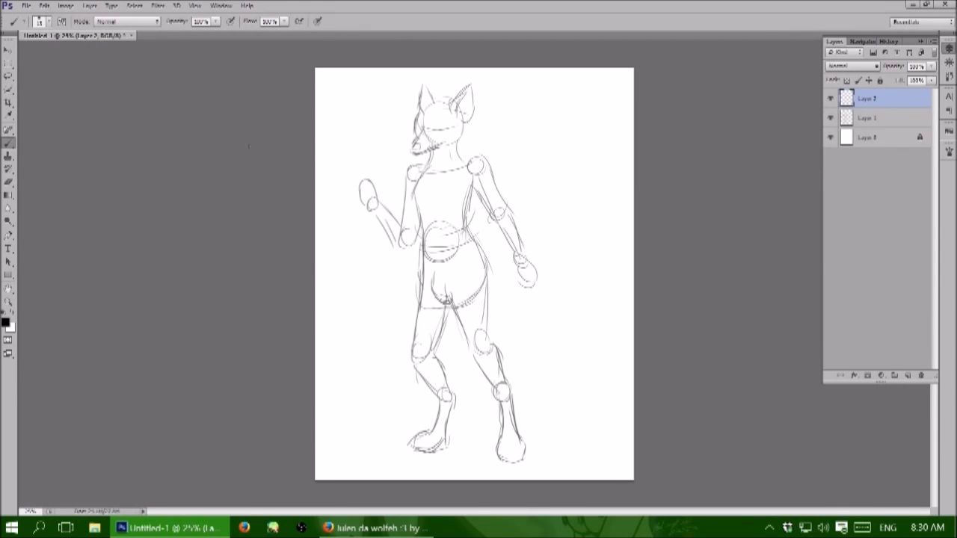
pyautogui.click(949, 62)
pyautogui.scroll(1, 518, 259)
pyautogui.scroll(2, 518, 259)
# Ink both eyes, the jaw line, the cheek fur tufts and the brow.
pyautogui.moveTo(387, 201)
pyautogui.mouseDown()
pyautogui.moveTo(419, 196)
pyautogui.moveTo(390, 211)
pyautogui.moveTo(410, 191)
pyautogui.moveTo(345, 247)
pyautogui.moveTo(338, 271)
pyautogui.moveTo(380, 254)
pyautogui.moveTo(399, 262)
pyautogui.moveTo(417, 294)
pyautogui.mouseUp()
pyautogui.moveTo(389, 263); pyautogui.dragTo(370, 306)
pyautogui.moveTo(468, 188); pyautogui.dragTo(472, 244)
pyautogui.moveTo(462, 225)
pyautogui.mouseDown()
pyautogui.moveTo(456, 257)
pyautogui.moveTo(436, 266)
pyautogui.moveTo(410, 251)
pyautogui.mouseUp()
pyautogui.moveTo(347, 196); pyautogui.dragTo(362, 202)
pyautogui.moveTo(347, 182); pyautogui.dragTo(342, 191)
# Adjust the brush tip hardness and spacing in the Brush Settings panel.
pyautogui.click(950, 135)
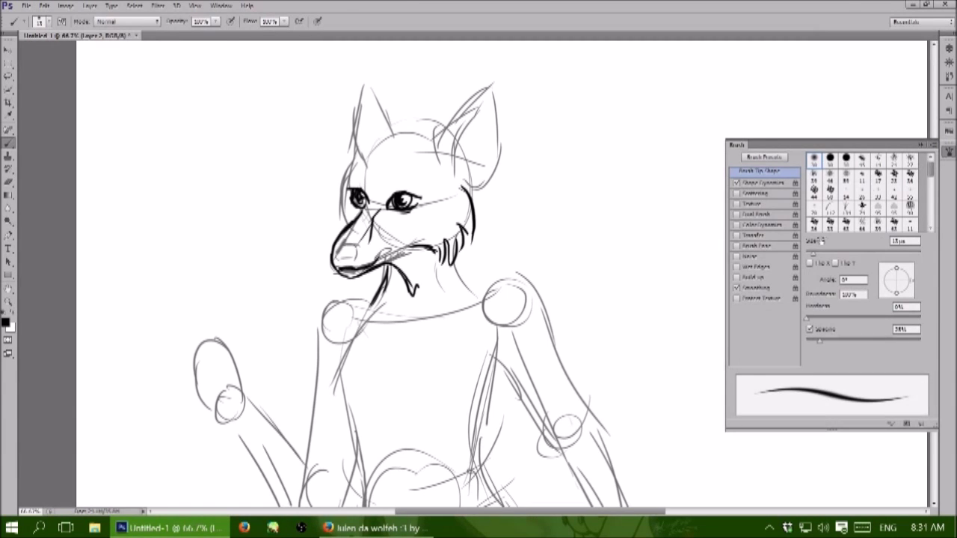
pyautogui.click(762, 183)
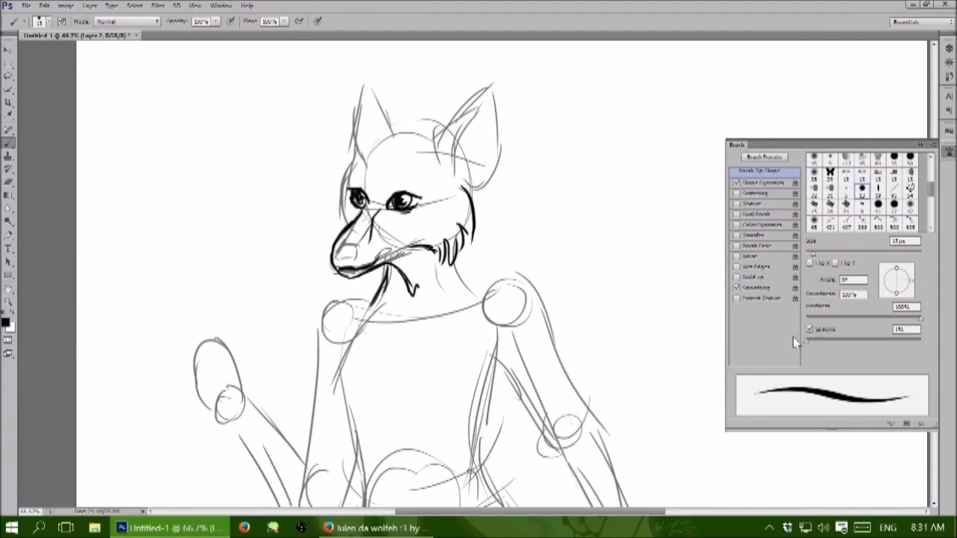
pyautogui.click(949, 151)
# Ink the sides of the head and neck and the chest fur down both sides.
pyautogui.moveTo(357, 160); pyautogui.dragTo(338, 235)
pyautogui.moveTo(380, 265); pyautogui.dragTo(351, 308)
pyautogui.moveTo(374, 286); pyautogui.dragTo(361, 323)
pyautogui.moveTo(469, 243)
pyautogui.mouseDown()
pyautogui.moveTo(507, 281)
pyautogui.moveTo(473, 321)
pyautogui.mouseUp()
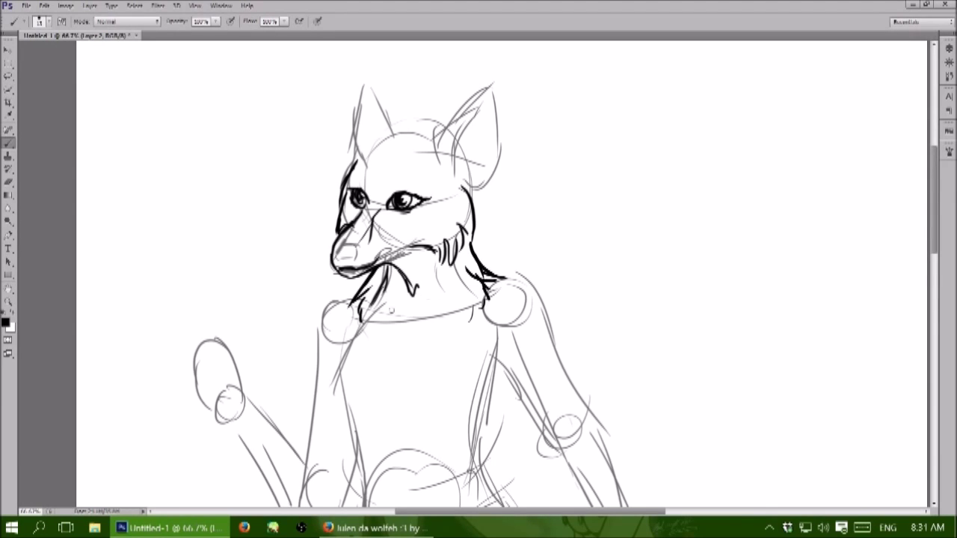
pyautogui.moveTo(376, 303)
pyautogui.mouseDown()
pyautogui.moveTo(333, 354)
pyautogui.moveTo(377, 428)
pyautogui.moveTo(406, 452)
pyautogui.mouseUp()
pyautogui.moveTo(465, 278)
pyautogui.mouseDown()
pyautogui.moveTo(476, 348)
pyautogui.moveTo(408, 469)
pyautogui.mouseUp()
pyautogui.moveTo(393, 317); pyautogui.dragTo(374, 386)
pyautogui.moveTo(395, 359); pyautogui.dragTo(390, 408)
pyautogui.moveTo(423, 338); pyautogui.dragTo(399, 408)
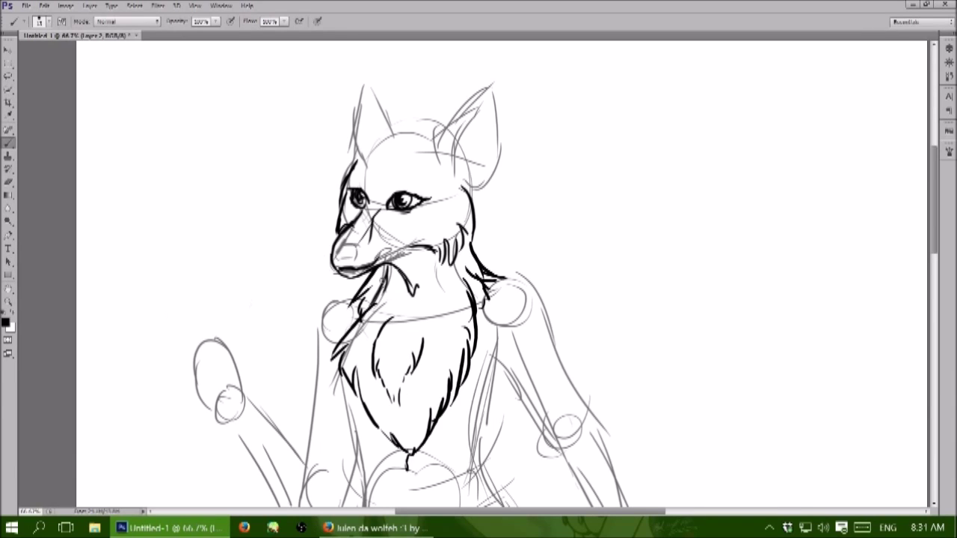
# Ink the nose, muzzle, both ears and the top of the head.
pyautogui.moveTo(355, 242); pyautogui.dragTo(358, 257)
pyautogui.moveTo(383, 245); pyautogui.dragTo(365, 266)
pyautogui.moveTo(463, 142)
pyautogui.mouseDown()
pyautogui.moveTo(454, 173)
pyautogui.moveTo(489, 96)
pyautogui.moveTo(478, 104)
pyautogui.moveTo(487, 71)
pyautogui.mouseUp()
pyautogui.moveTo(485, 78); pyautogui.dragTo(500, 158)
pyautogui.moveTo(496, 113)
pyautogui.mouseDown()
pyautogui.moveTo(466, 193)
pyautogui.moveTo(471, 218)
pyautogui.mouseUp()
pyautogui.moveTo(377, 137); pyautogui.dragTo(349, 166)
pyautogui.moveTo(416, 114)
pyautogui.mouseDown()
pyautogui.moveTo(374, 120)
pyautogui.moveTo(364, 155)
pyautogui.moveTo(446, 136)
pyautogui.mouseUp()
pyautogui.moveTo(353, 90)
pyautogui.mouseDown()
pyautogui.moveTo(341, 167)
pyautogui.moveTo(351, 88)
pyautogui.moveTo(378, 132)
pyautogui.moveTo(347, 155)
pyautogui.moveTo(374, 295)
pyautogui.moveTo(359, 462)
pyautogui.mouseUp()
pyautogui.scroll(-3, 133, 165)
# Ink the body's right side down to the hip, plus the lower belly and thigh.
pyautogui.scroll(-2, 133, 164)
pyautogui.moveTo(492, 156)
pyautogui.mouseDown()
pyautogui.moveTo(510, 314)
pyautogui.moveTo(535, 403)
pyautogui.mouseUp()
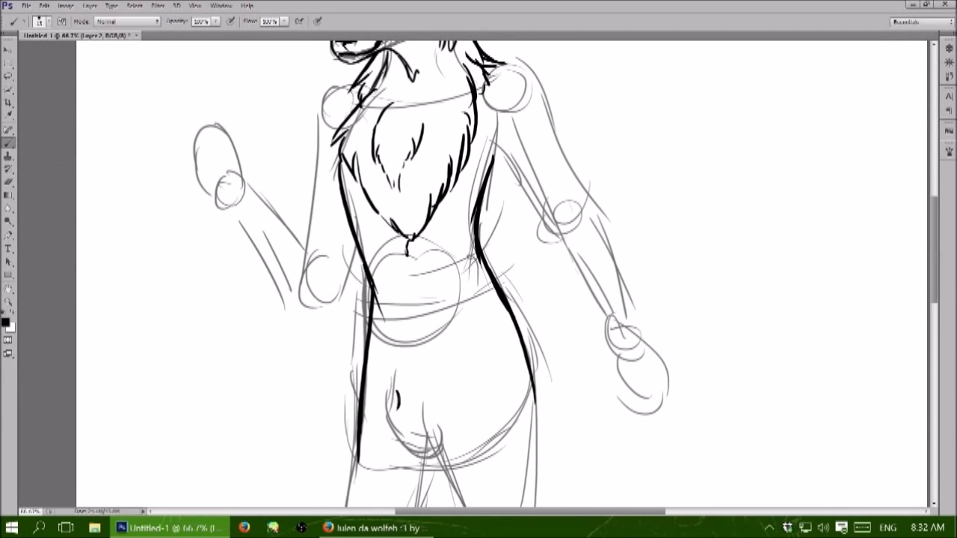
pyautogui.moveTo(393, 389); pyautogui.dragTo(441, 467)
pyautogui.moveTo(430, 402); pyautogui.dragTo(447, 469)
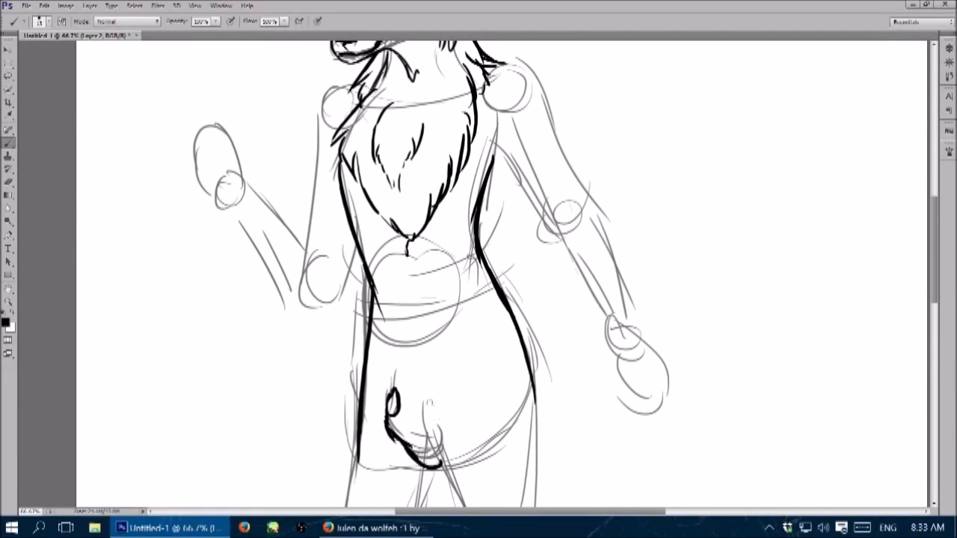
# Ink the left arm, its forearm and the adjacent torso edge.
pyautogui.moveTo(228, 206)
pyautogui.mouseDown()
pyautogui.moveTo(284, 287)
pyautogui.moveTo(321, 318)
pyautogui.moveTo(353, 248)
pyautogui.mouseUp()
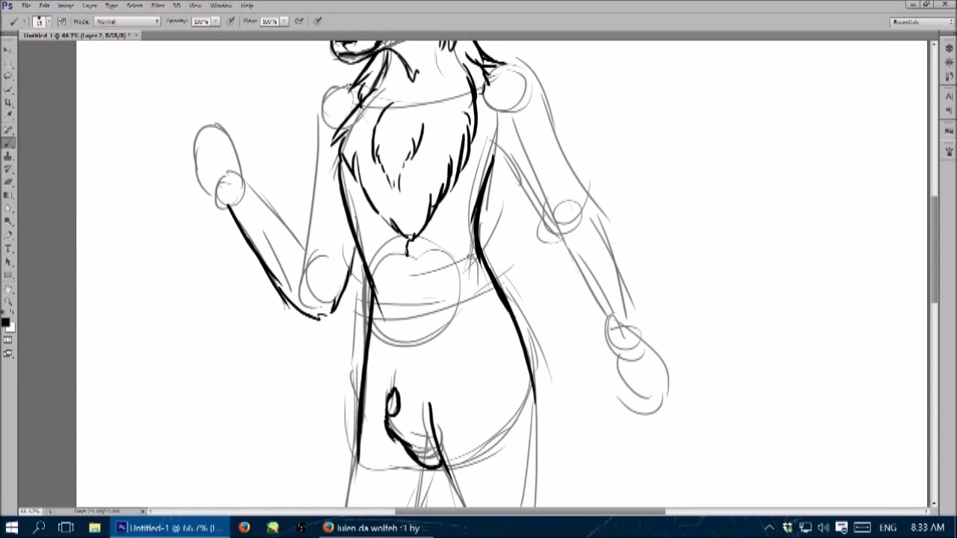
pyautogui.moveTo(348, 86); pyautogui.dragTo(306, 126)
pyautogui.moveTo(312, 129); pyautogui.dragTo(316, 238)
pyautogui.moveTo(317, 200); pyautogui.dragTo(303, 255)
pyautogui.moveTo(239, 180); pyautogui.dragTo(302, 252)
pyautogui.moveTo(233, 153); pyautogui.dragTo(310, 258)
# Ink the raised left hand with its curled, clawed fingers.
pyautogui.moveTo(238, 159)
pyautogui.mouseDown()
pyautogui.moveTo(234, 116)
pyautogui.moveTo(221, 147)
pyautogui.mouseUp()
pyautogui.moveTo(200, 183)
pyautogui.mouseDown()
pyautogui.moveTo(168, 145)
pyautogui.moveTo(169, 118)
pyautogui.moveTo(213, 124)
pyautogui.moveTo(196, 109)
pyautogui.moveTo(196, 142)
pyautogui.mouseUp()
pyautogui.moveTo(183, 109)
pyautogui.mouseDown()
pyautogui.moveTo(169, 133)
pyautogui.moveTo(191, 139)
pyautogui.mouseUp()
pyautogui.moveTo(183, 109); pyautogui.dragTo(204, 185)
pyautogui.moveTo(222, 118); pyautogui.dragTo(212, 145)
pyautogui.moveTo(192, 179)
pyautogui.mouseDown()
pyautogui.moveTo(228, 203)
pyautogui.moveTo(236, 226)
pyautogui.mouseUp()
# Ink the right shoulder and outer arm, thinning the heavy stroke at the wrist.
pyautogui.moveTo(483, 136); pyautogui.dragTo(615, 341)
pyautogui.moveTo(501, 63); pyautogui.dragTo(565, 108)
pyautogui.moveTo(536, 82); pyautogui.dragTo(635, 320)
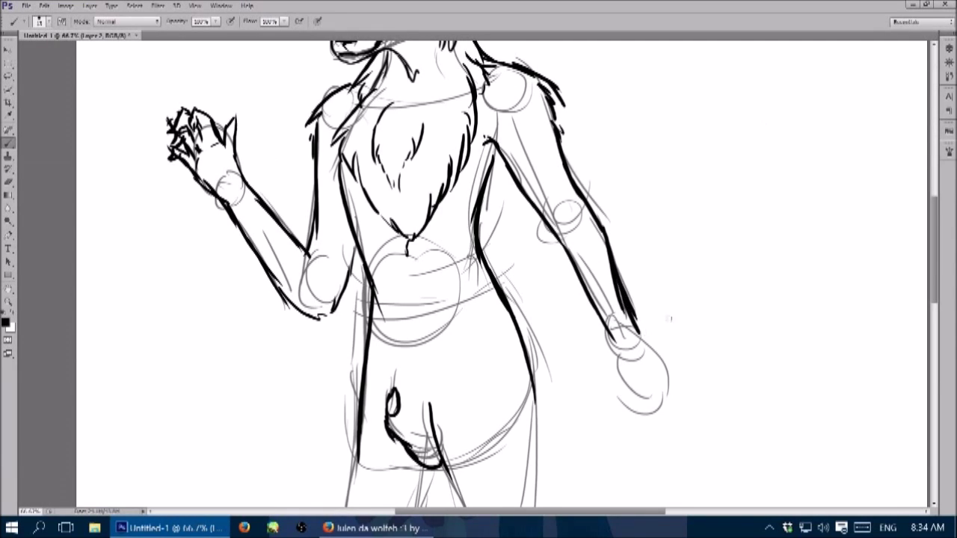
pyautogui.click(949, 63)
pyautogui.moveTo(559, 218); pyautogui.dragTo(576, 297)
pyautogui.moveTo(566, 237)
pyautogui.mouseDown()
pyautogui.moveTo(583, 305)
pyautogui.moveTo(622, 344)
pyautogui.mouseUp()
# Ink the right fist's claws and knuckles and a leg line, then zoom out to 50%.
pyautogui.moveTo(559, 310); pyautogui.dragTo(601, 361)
pyautogui.hotkey('ctrl', 'z')
pyautogui.moveTo(377, 383); pyautogui.dragTo(408, 451)
pyautogui.moveTo(578, 339)
pyautogui.mouseDown()
pyautogui.moveTo(610, 374)
pyautogui.moveTo(621, 343)
pyautogui.moveTo(622, 359)
pyautogui.moveTo(592, 367)
pyautogui.moveTo(622, 359)
pyautogui.mouseUp()
pyautogui.moveTo(598, 315); pyautogui.dragTo(623, 338)
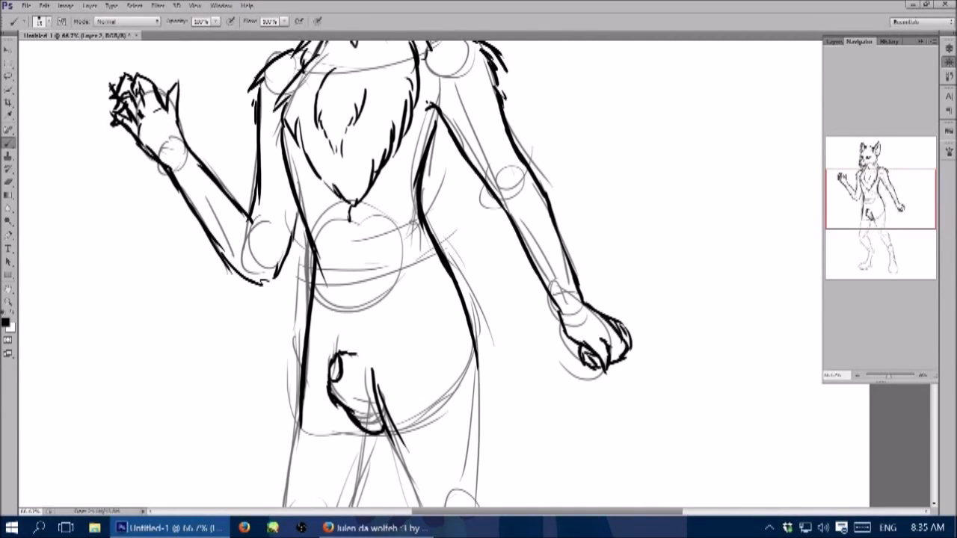
pyautogui.hotkey('ctrl', '-')
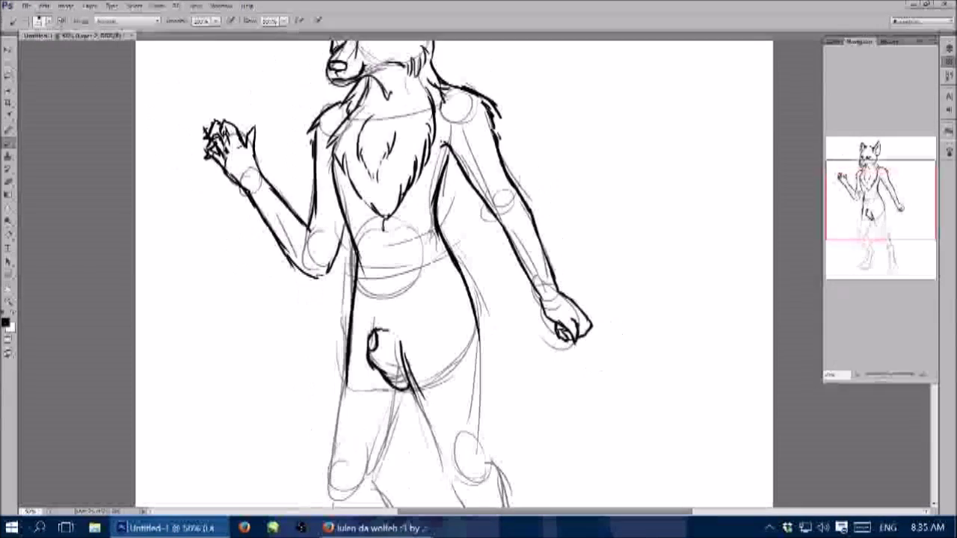
# Ink the left leg down to the ankle and both sides of the right thigh.
pyautogui.scroll(-5, 449, 269)
pyautogui.moveTo(342, 168); pyautogui.dragTo(316, 340)
pyautogui.moveTo(393, 229)
pyautogui.mouseDown()
pyautogui.moveTo(363, 311)
pyautogui.moveTo(398, 401)
pyautogui.mouseUp()
pyautogui.moveTo(317, 334); pyautogui.dragTo(372, 403)
pyautogui.moveTo(392, 187); pyautogui.dragTo(450, 322)
pyautogui.moveTo(468, 162); pyautogui.dragTo(483, 303)
pyautogui.moveTo(482, 303)
pyautogui.mouseDown()
pyautogui.moveTo(495, 228)
pyautogui.moveTo(501, 235)
pyautogui.mouseUp()
# Ink the left foot's toes and claws, plus the left lower leg and ankle.
pyautogui.moveTo(369, 412)
pyautogui.mouseDown()
pyautogui.moveTo(340, 420)
pyautogui.moveTo(330, 444)
pyautogui.moveTo(342, 431)
pyautogui.mouseUp()
pyautogui.moveTo(356, 424)
pyautogui.mouseDown()
pyautogui.moveTo(344, 450)
pyautogui.moveTo(351, 452)
pyautogui.mouseUp()
pyautogui.moveTo(381, 409)
pyautogui.mouseDown()
pyautogui.moveTo(360, 422)
pyautogui.moveTo(388, 447)
pyautogui.moveTo(404, 424)
pyautogui.mouseUp()
pyautogui.moveTo(421, 337); pyautogui.dragTo(408, 408)
pyautogui.moveTo(398, 344); pyautogui.dragTo(376, 415)
pyautogui.moveTo(416, 329)
pyautogui.mouseDown()
pyautogui.moveTo(425, 351)
pyautogui.moveTo(411, 394)
pyautogui.mouseUp()
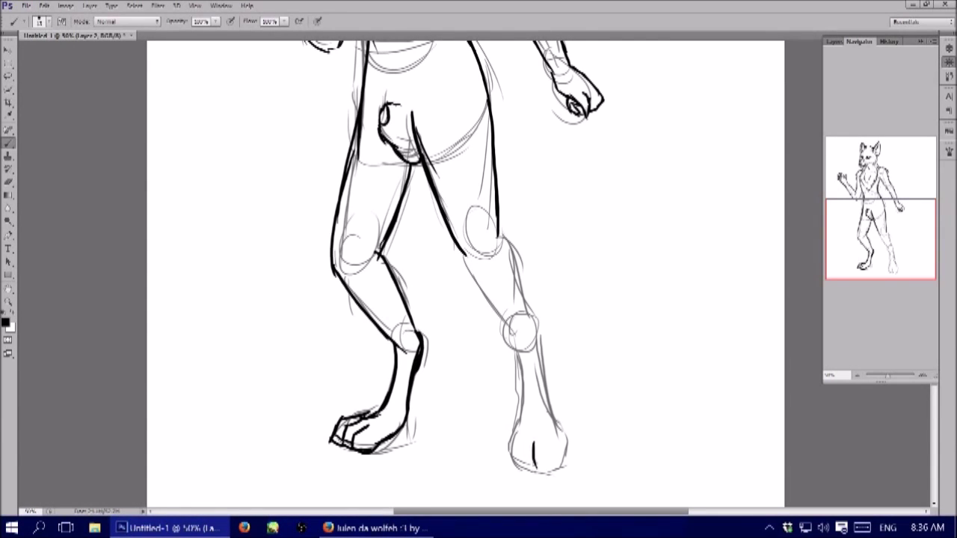
# Ink the right foot's claws and edges, the right shin and the ankle.
pyautogui.moveTo(556, 447)
pyautogui.mouseDown()
pyautogui.moveTo(551, 474)
pyautogui.moveTo(527, 474)
pyautogui.mouseUp()
pyautogui.moveTo(511, 441); pyautogui.dragTo(530, 481)
pyautogui.moveTo(555, 418); pyautogui.dragTo(562, 449)
pyautogui.moveTo(521, 418); pyautogui.dragTo(511, 451)
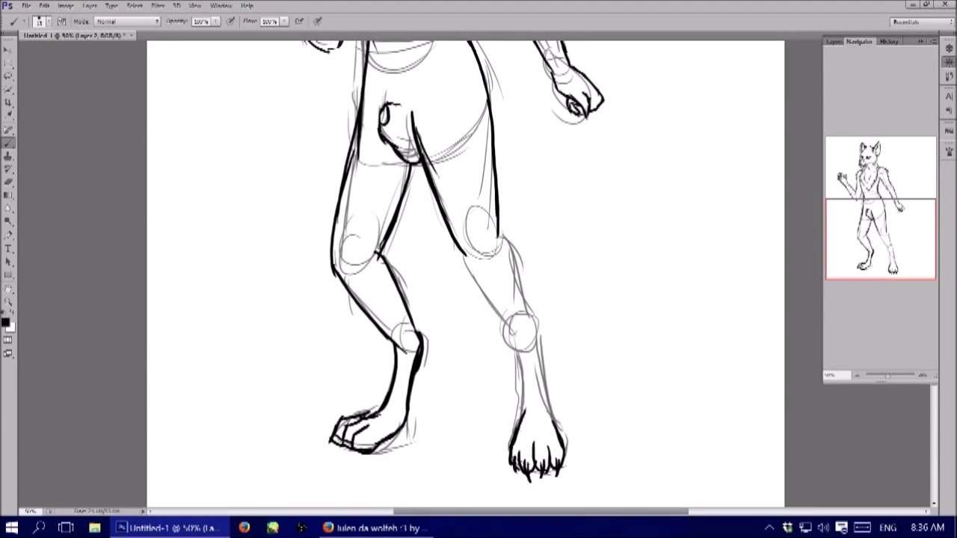
pyautogui.moveTo(546, 375); pyautogui.dragTo(554, 422)
pyautogui.moveTo(529, 309); pyautogui.dragTo(552, 407)
pyautogui.moveTo(460, 252)
pyautogui.mouseDown()
pyautogui.moveTo(523, 350)
pyautogui.moveTo(523, 426)
pyautogui.mouseUp()
# Add the right knee and calf lines, inner thighs and final foot details.
pyautogui.moveTo(493, 233); pyautogui.dragTo(529, 312)
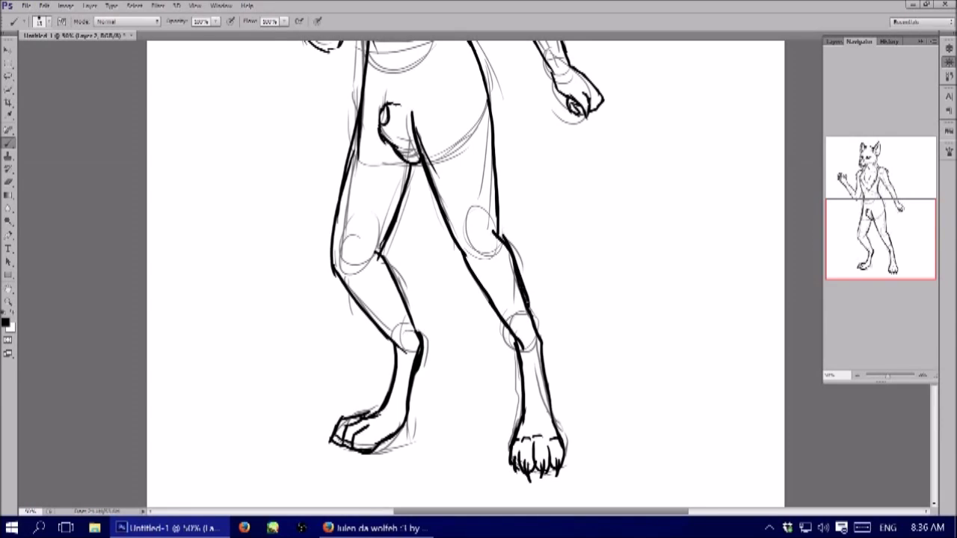
pyautogui.moveTo(517, 349); pyautogui.dragTo(537, 338)
pyautogui.moveTo(396, 353); pyautogui.dragTo(417, 342)
pyautogui.moveTo(364, 93)
pyautogui.mouseDown()
pyautogui.moveTo(396, 159)
pyautogui.moveTo(462, 68)
pyautogui.mouseUp()
pyautogui.moveTo(374, 414); pyautogui.dragTo(384, 444)
pyautogui.moveTo(516, 437); pyautogui.dragTo(557, 432)
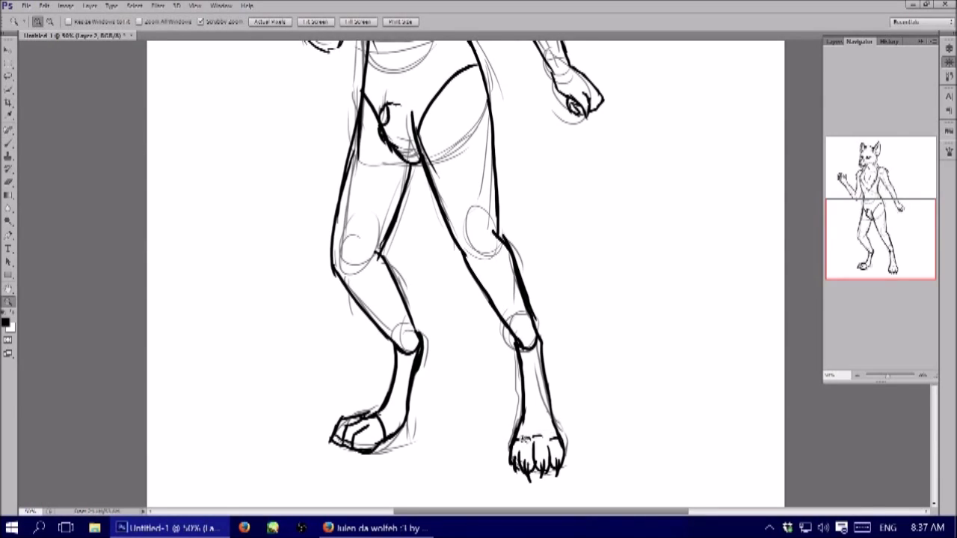
# Ink the right foot's top, cuffs at both wrists, and lines on the right upper arm and left elbow.
pyautogui.click(518, 442)
pyautogui.moveTo(511, 443); pyautogui.dragTo(572, 432)
pyautogui.scroll(2, 719, 268)
pyautogui.scroll(3, 719, 268)
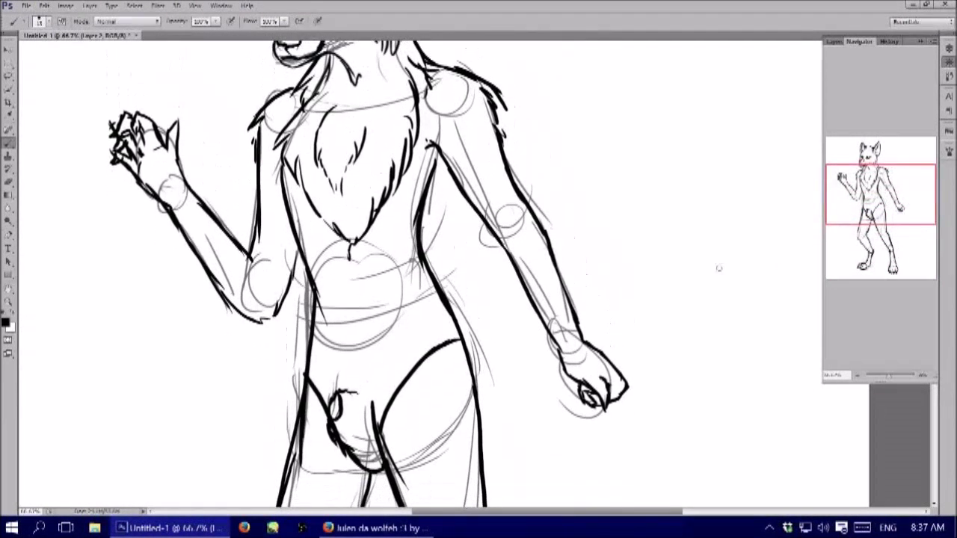
pyautogui.moveTo(558, 341); pyautogui.dragTo(582, 350)
pyautogui.moveTo(553, 326); pyautogui.dragTo(577, 338)
pyautogui.moveTo(468, 194); pyautogui.dragTo(499, 172)
pyautogui.moveTo(261, 221); pyautogui.dragTo(298, 243)
pyautogui.moveTo(173, 222)
pyautogui.mouseDown()
pyautogui.moveTo(202, 203)
pyautogui.moveTo(188, 187)
pyautogui.mouseUp()
# Ink the inner right ear, cheek and chin fur, and eyebrows above both eyes.
pyautogui.scroll(3, 692, 200)
pyautogui.moveTo(423, 127)
pyautogui.mouseDown()
pyautogui.moveTo(407, 149)
pyautogui.moveTo(410, 172)
pyautogui.moveTo(448, 239)
pyautogui.moveTo(442, 251)
pyautogui.mouseUp()
pyautogui.moveTo(415, 229); pyautogui.dragTo(423, 254)
pyautogui.moveTo(287, 269); pyautogui.dragTo(317, 279)
pyautogui.moveTo(327, 180)
pyautogui.mouseDown()
pyautogui.moveTo(345, 162)
pyautogui.moveTo(371, 158)
pyautogui.mouseUp()
pyautogui.moveTo(299, 159)
pyautogui.mouseDown()
pyautogui.moveTo(320, 179)
pyautogui.moveTo(314, 156)
pyautogui.mouseUp()
# Ink and thicken the muzzle, snout and mouth, add right inner-ear fur, and zoom out to 25%.
pyautogui.moveTo(284, 214); pyautogui.dragTo(302, 200)
pyautogui.moveTo(320, 226); pyautogui.dragTo(341, 211)
pyautogui.moveTo(303, 247)
pyautogui.mouseDown()
pyautogui.moveTo(320, 222)
pyautogui.moveTo(411, 187)
pyautogui.mouseUp()
pyautogui.moveTo(418, 193); pyautogui.dragTo(429, 208)
pyautogui.moveTo(285, 193); pyautogui.dragTo(302, 218)
pyautogui.moveTo(322, 215); pyautogui.dragTo(350, 205)
pyautogui.moveTo(306, 228); pyautogui.dragTo(349, 206)
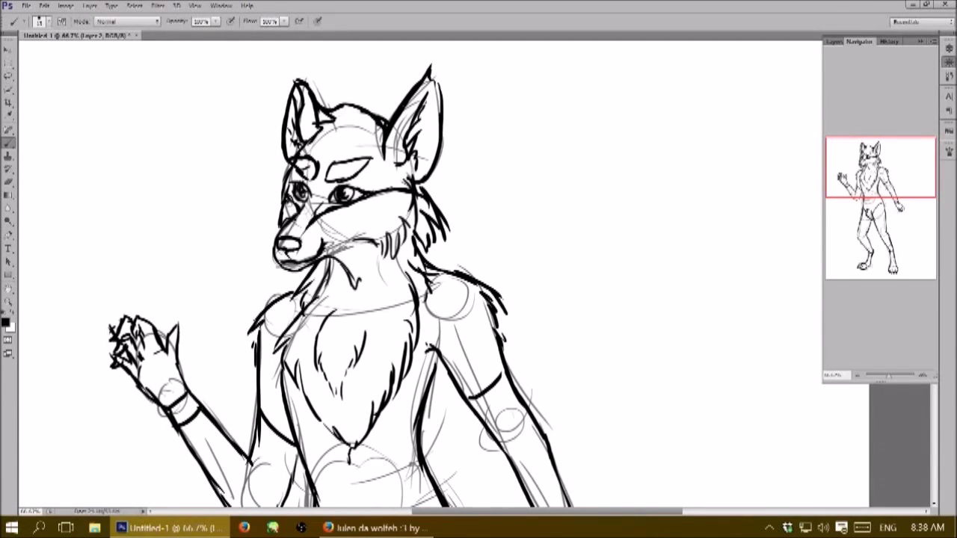
pyautogui.moveTo(404, 102); pyautogui.dragTo(434, 128)
pyautogui.hotkey('ctrl', '-')
pyautogui.hotkey('ctrl', '-')
pyautogui.hotkey('ctrl', '-')
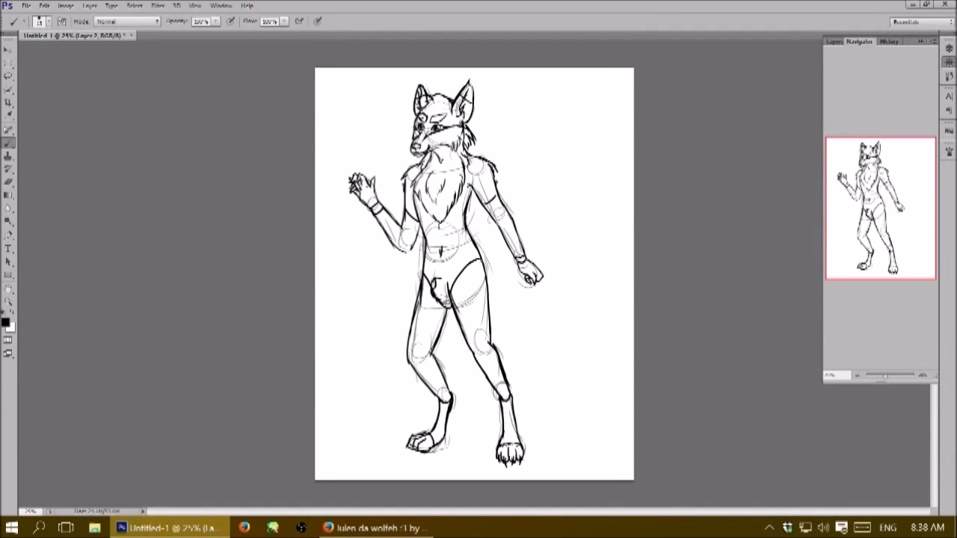
# Fade the sketch on Layer 1 to 19% opacity.
pyautogui.click(834, 41)
pyautogui.click(878, 117)
pyautogui.click(890, 79)
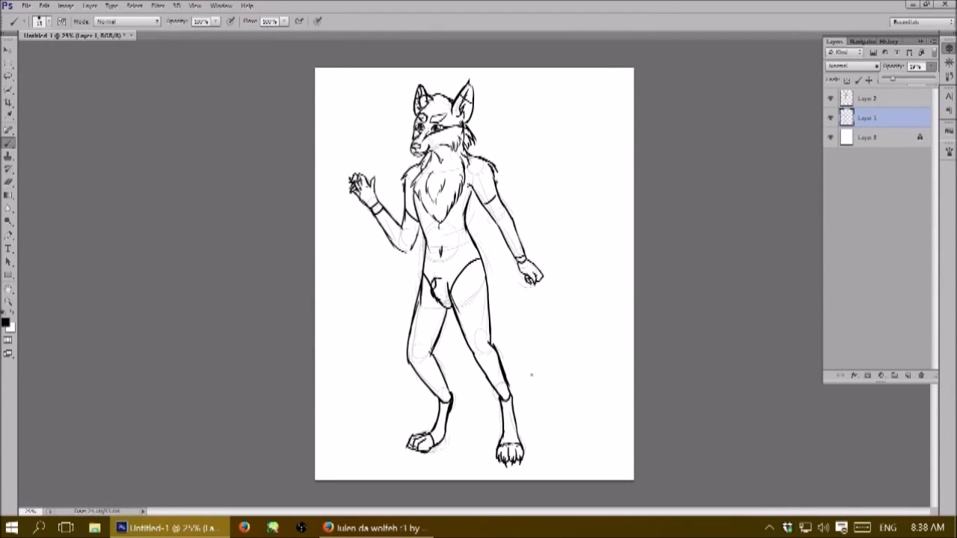
# Choose the 400 px signature brush and stamp the signature beside the fox's right leg.
pyautogui.press('F5')
pyautogui.scroll(-2, 859, 194)
pyautogui.scroll(-3, 859, 195)
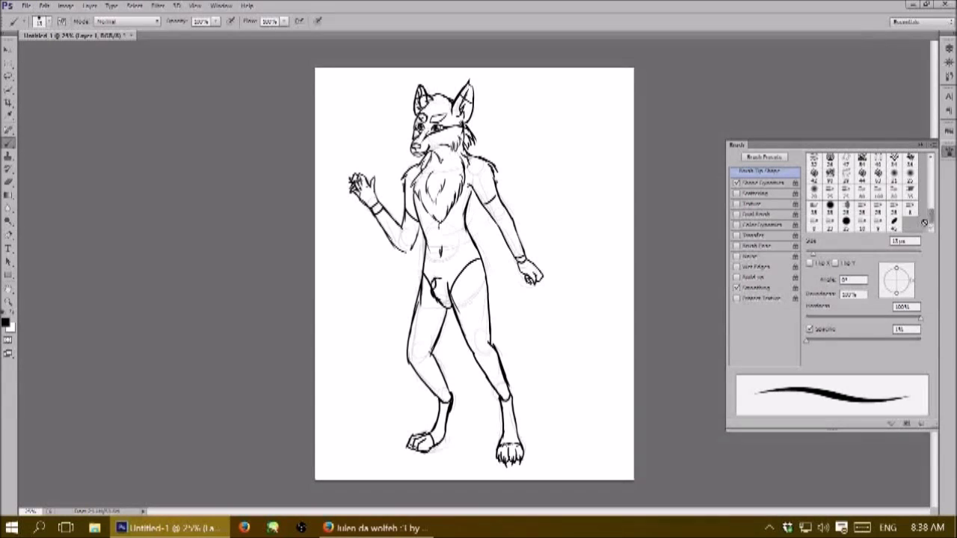
pyautogui.rightClick(542, 317)
pyautogui.click(634, 396)
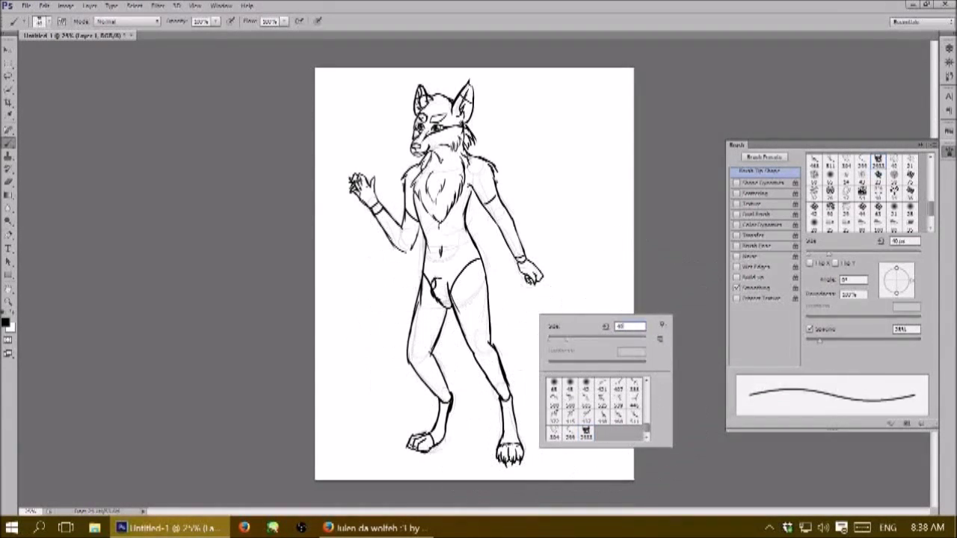
pyautogui.click(533, 353)
pyautogui.click(534, 334)
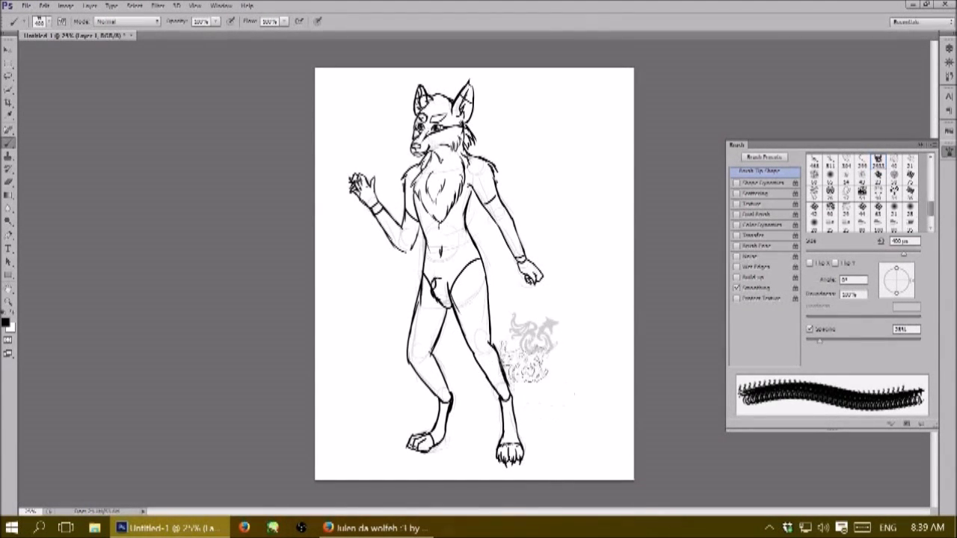
pyautogui.hotkey('ctrl', 'z')
pyautogui.click(536, 340)
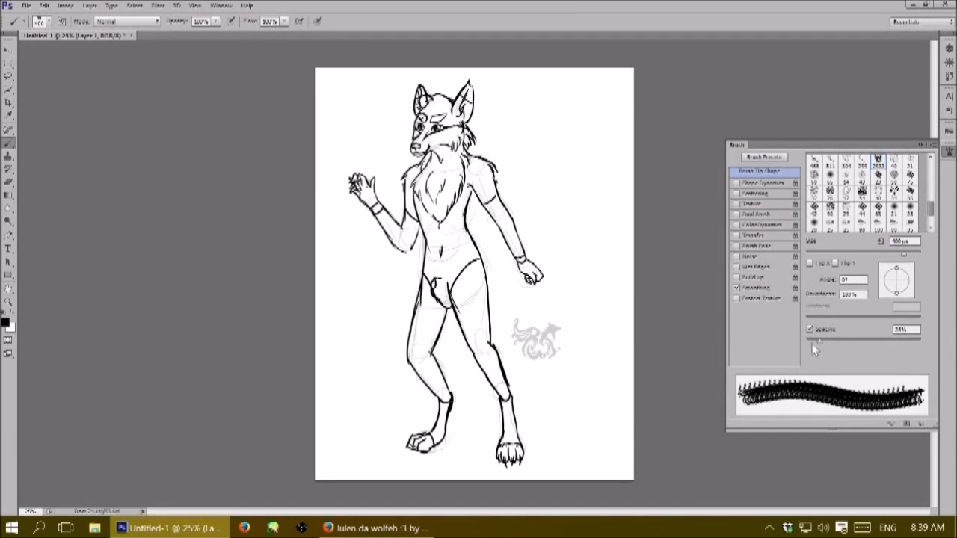
# Turn off brush size tapering and restamp the signature in solid dark ink.
pyautogui.click(736, 183)
pyautogui.hotkey('ctrl', 'z')
pyautogui.press('F5')
pyautogui.click(528, 338)
pyautogui.click(532, 410)
pyautogui.hotkey('ctrl', 'z')
pyautogui.click(531, 338)
pyautogui.press('F5')
pyautogui.click(737, 182)
pyautogui.click(527, 329)
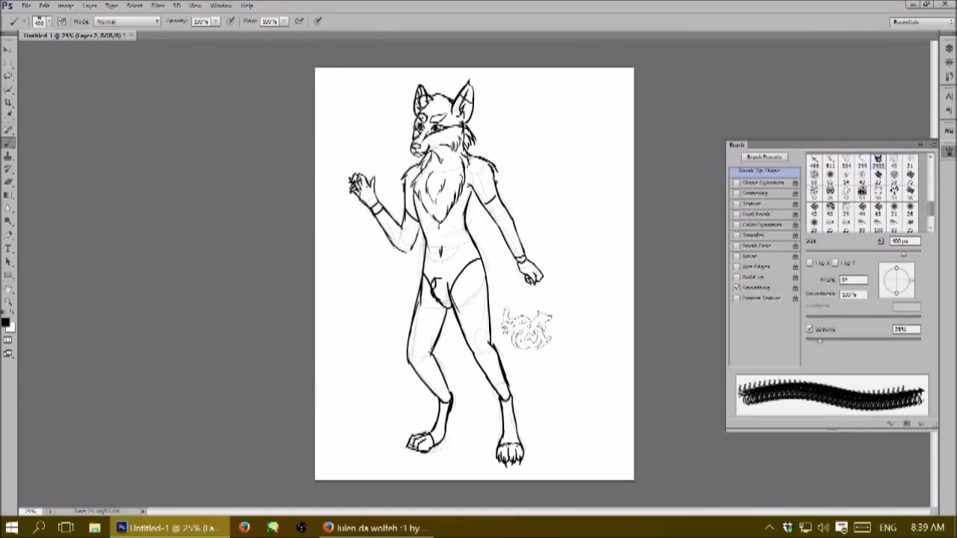
# Reset to a round inking brush at 18 px with tapering.
pyautogui.scroll(5, 860, 194)
pyautogui.click(830, 158)
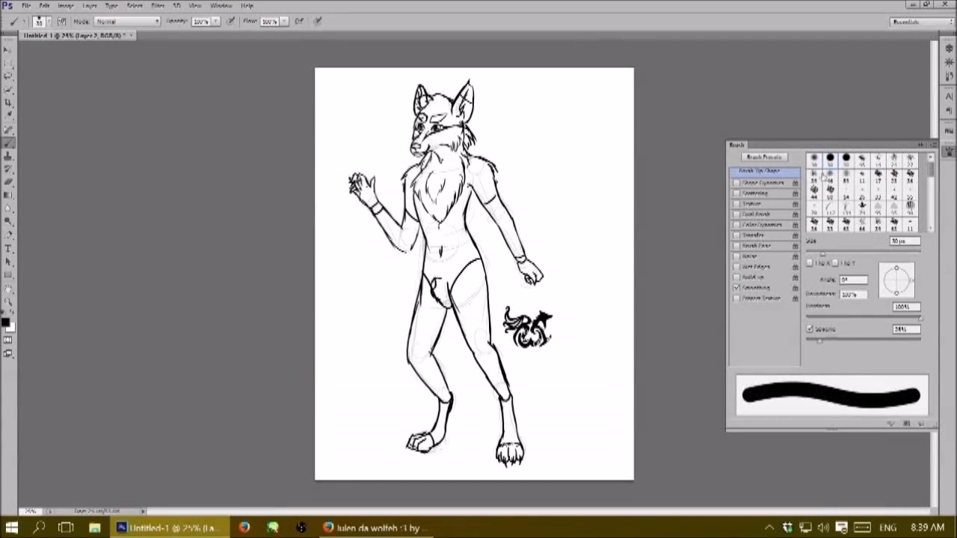
pyautogui.click(736, 182)
pyautogui.moveTo(822, 254); pyautogui.dragTo(813, 254)
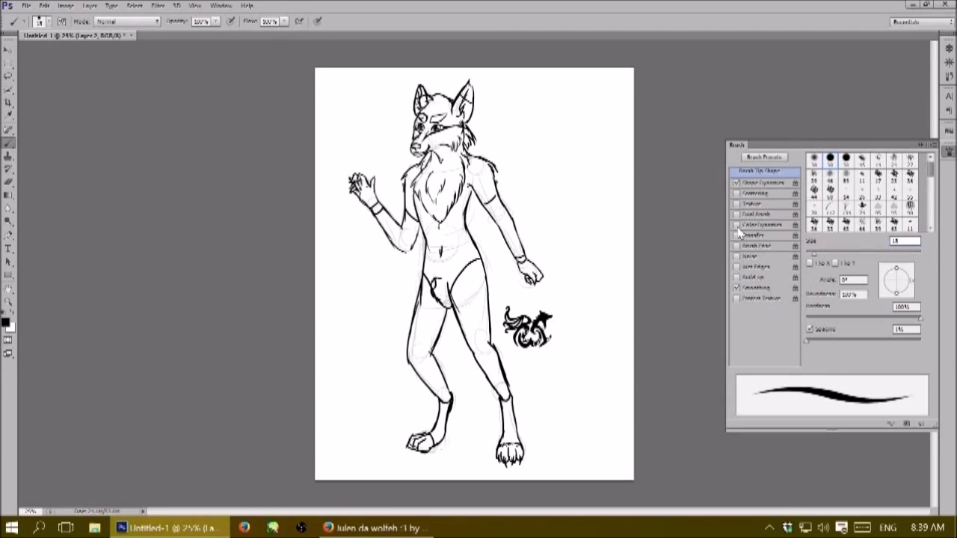
pyautogui.click(944, 152)
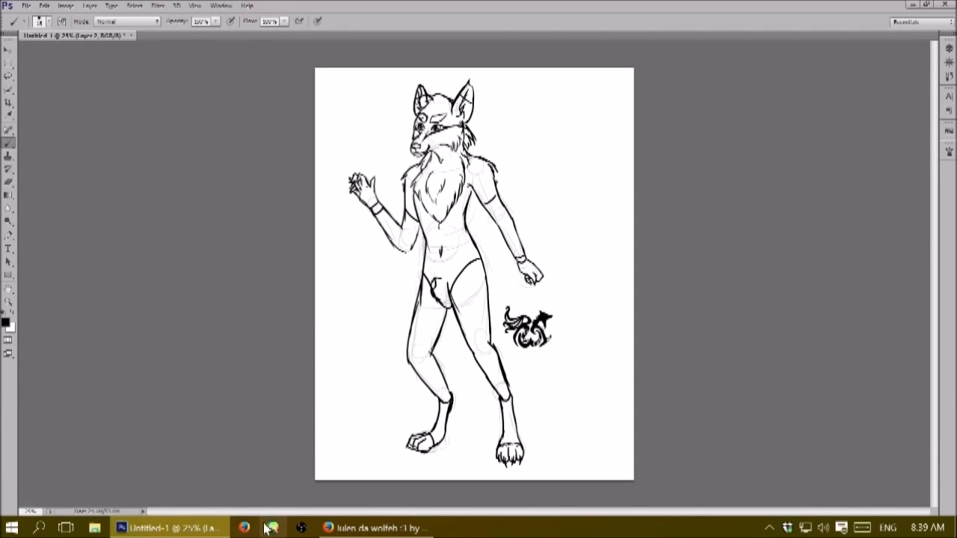